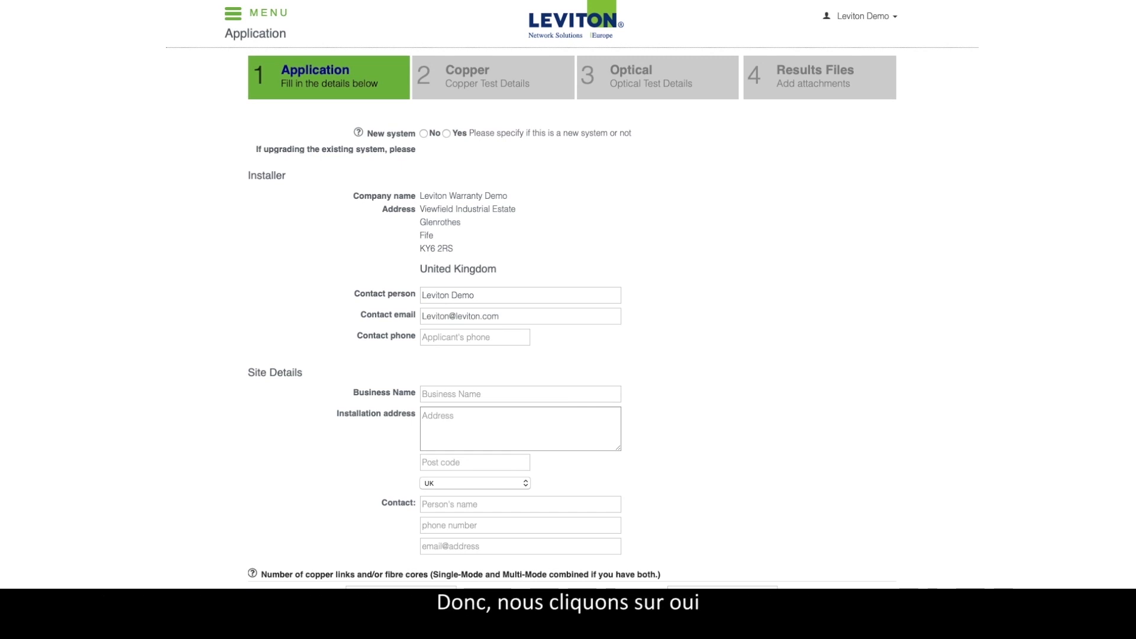
Step: Mark the installation as a new system by selecting Yes
{"action": "left_click", "coordinate": [447, 134]}
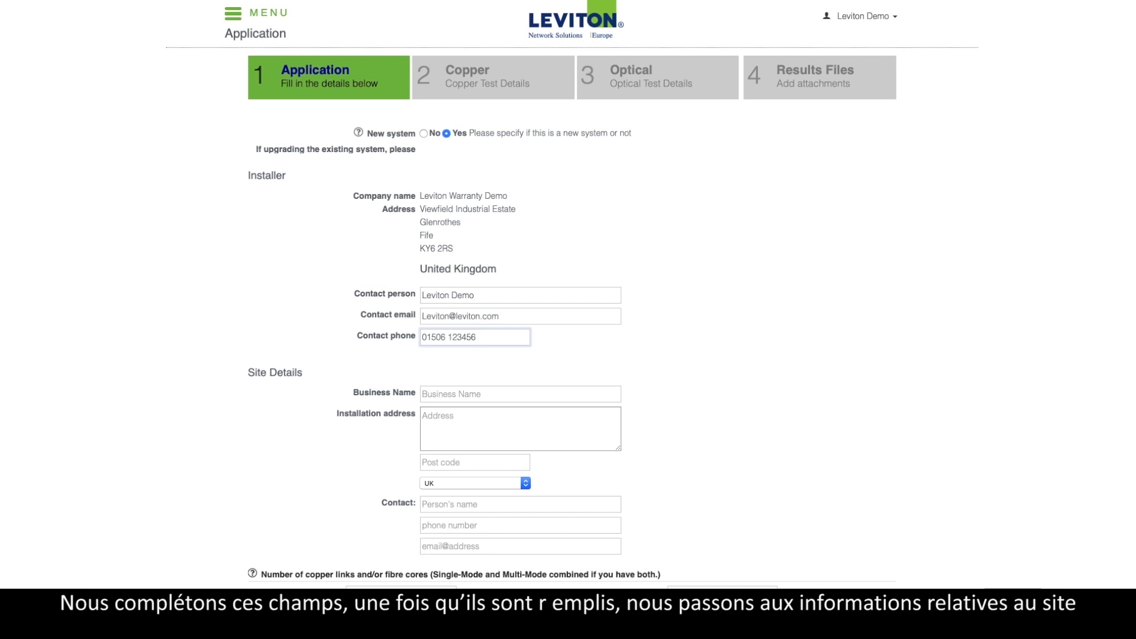
Step: Scroll down the application form to the Site Details section
{"action": "scroll", "coordinate": [568, 319], "scroll_direction": "down", "scroll_amount": 3}
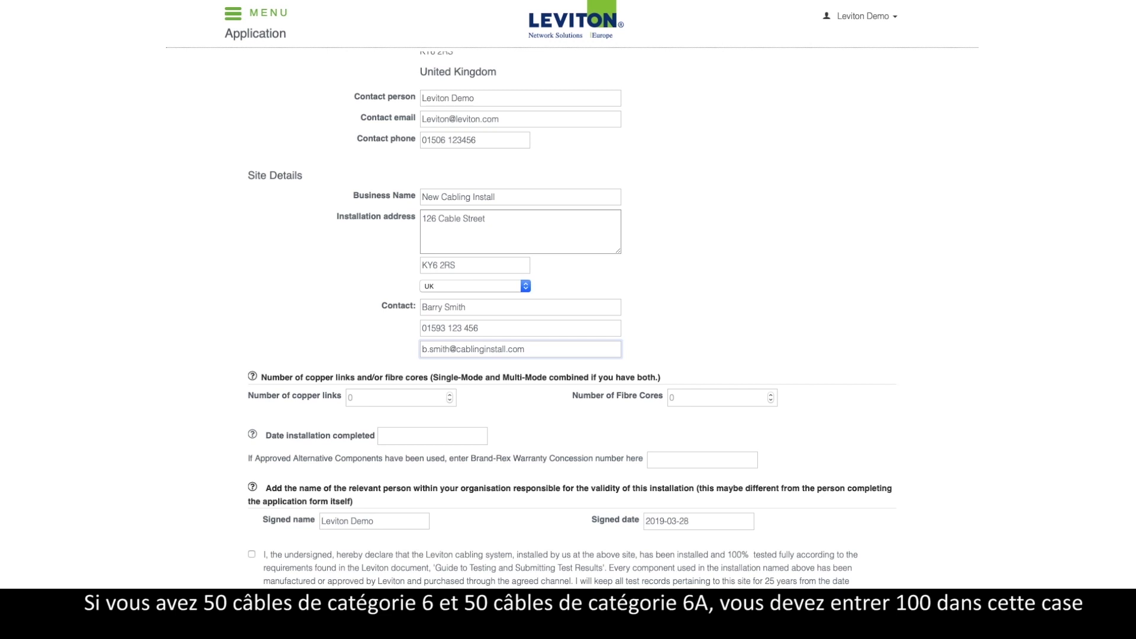
Step: Fill in 100 copper links and the 01/03/2019 installation completion date
{"action": "key", "text": "Tab"}
{"action": "type", "text": "100"}
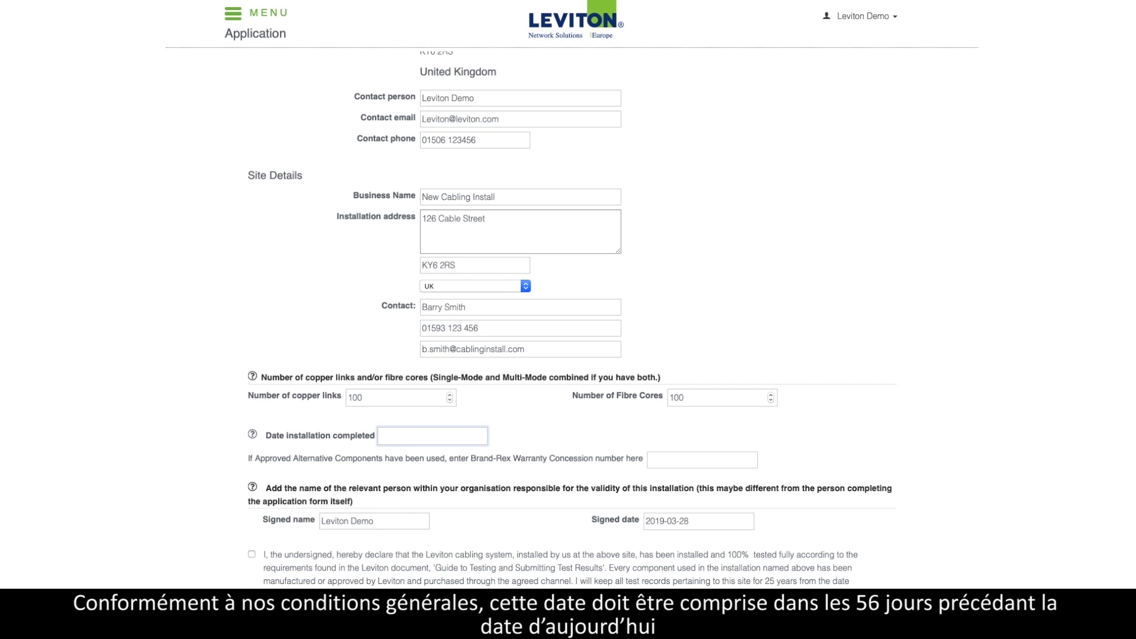
{"action": "type", "text": "01/03/2019"}
{"action": "key", "text": "Tab"}
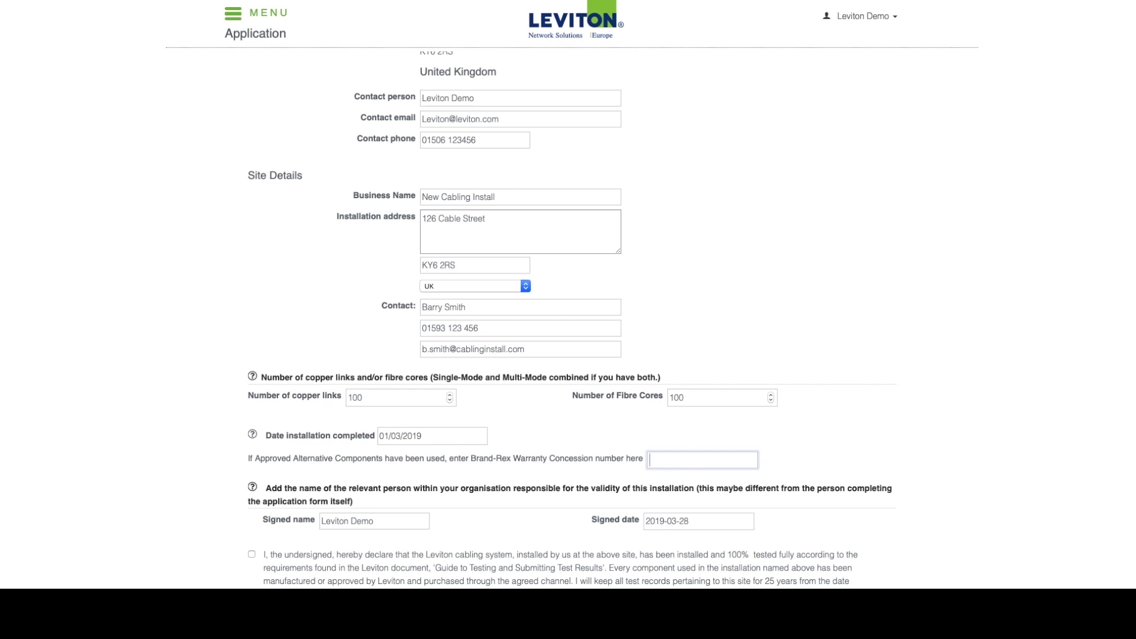
{"action": "scroll", "coordinate": [568, 320], "scroll_direction": "down", "scroll_amount": 5}
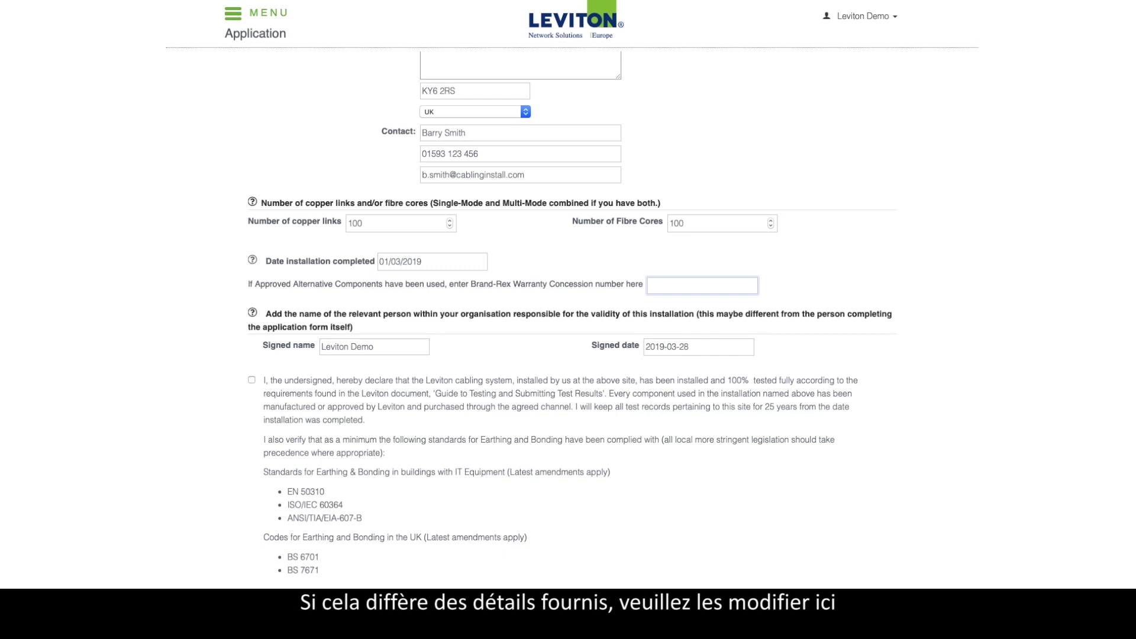
Step: Check the signed name and tick the installation and testing declaration
{"action": "left_click", "coordinate": [374, 347]}
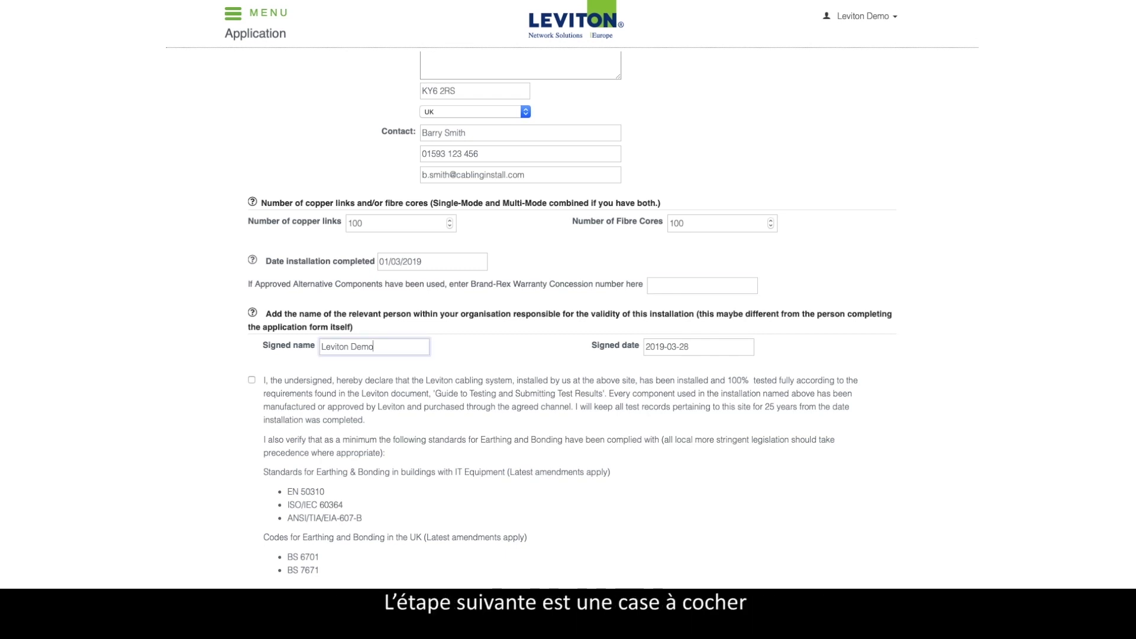
{"action": "left_click", "coordinate": [252, 379]}
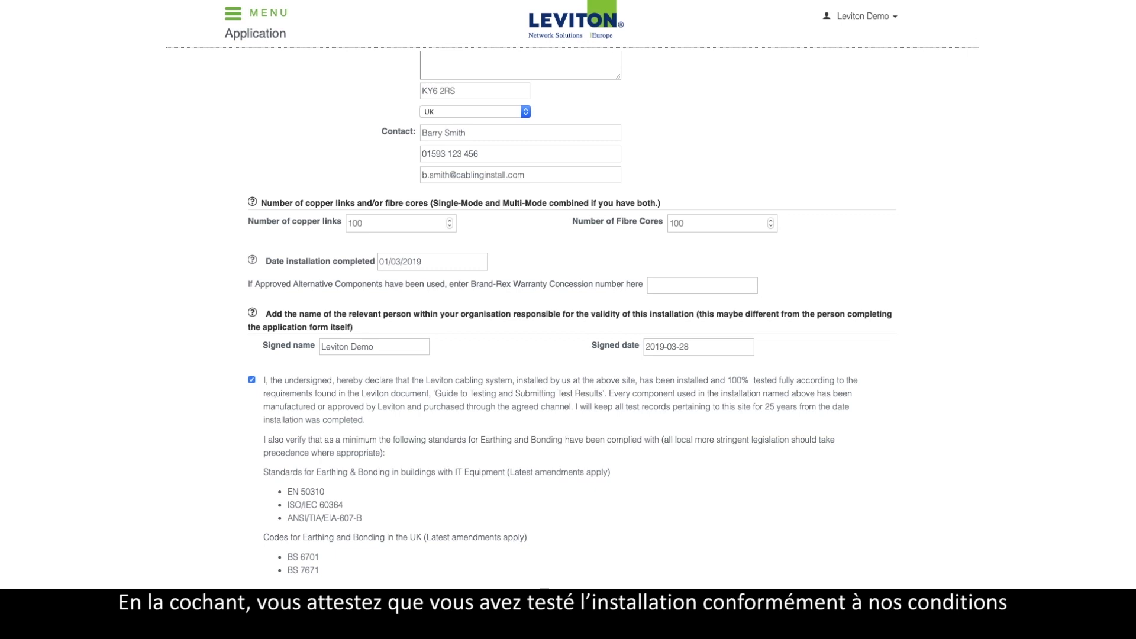
{"action": "scroll", "coordinate": [568, 320], "scroll_direction": "down", "scroll_amount": 3}
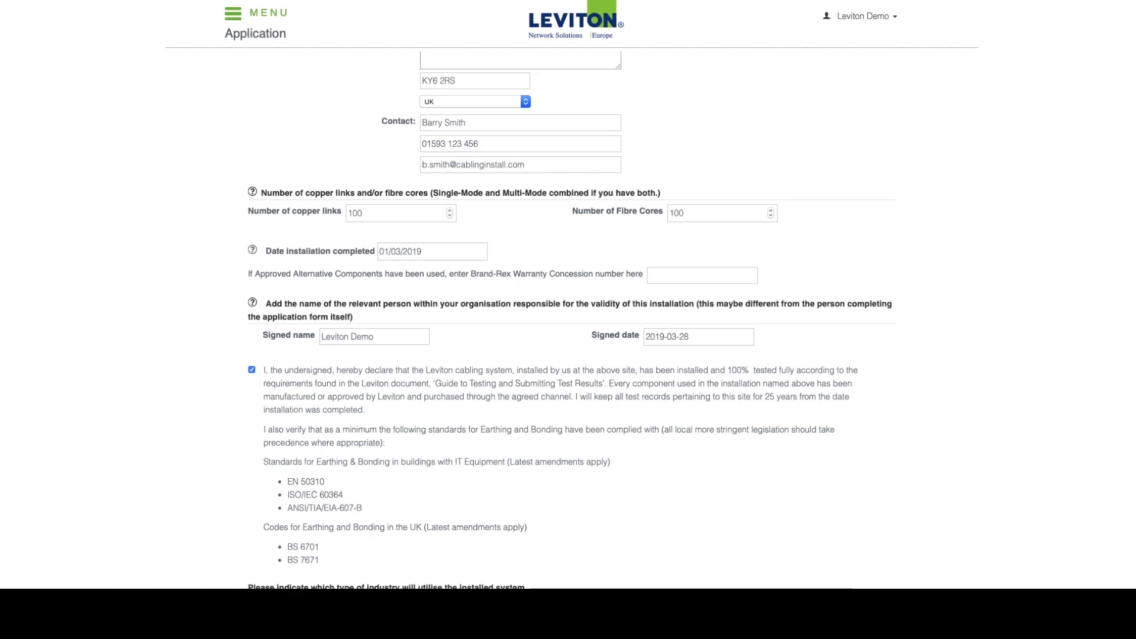
{"action": "scroll", "coordinate": [568, 320], "scroll_direction": "down", "scroll_amount": 1}
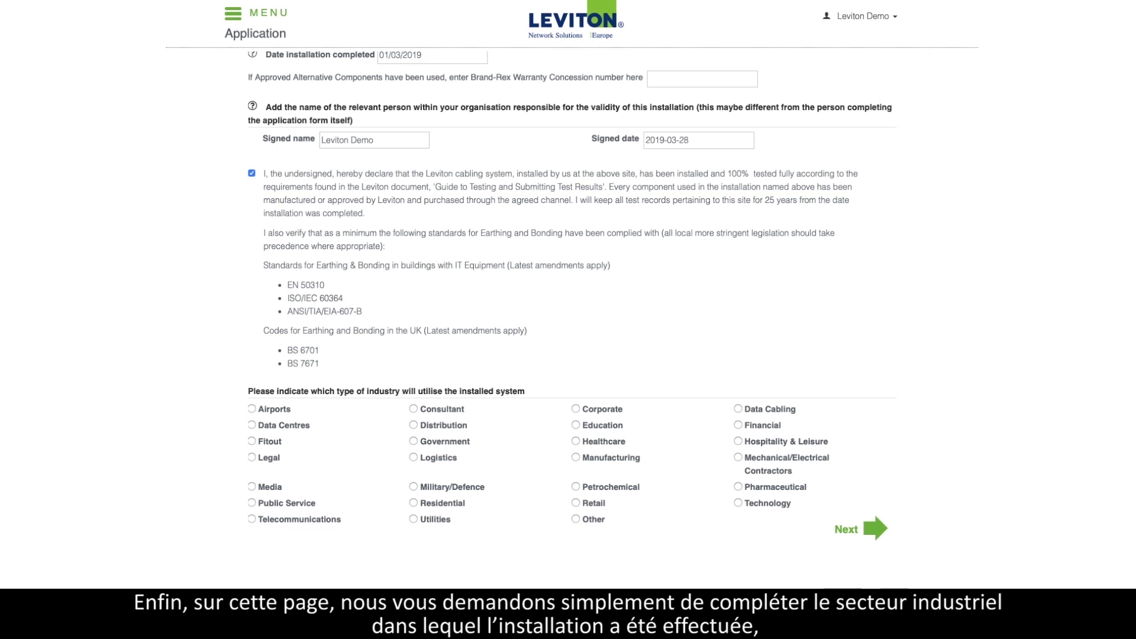
Step: Choose Fitout as the industry and continue to Copper Test Details
{"action": "left_click", "coordinate": [252, 441]}
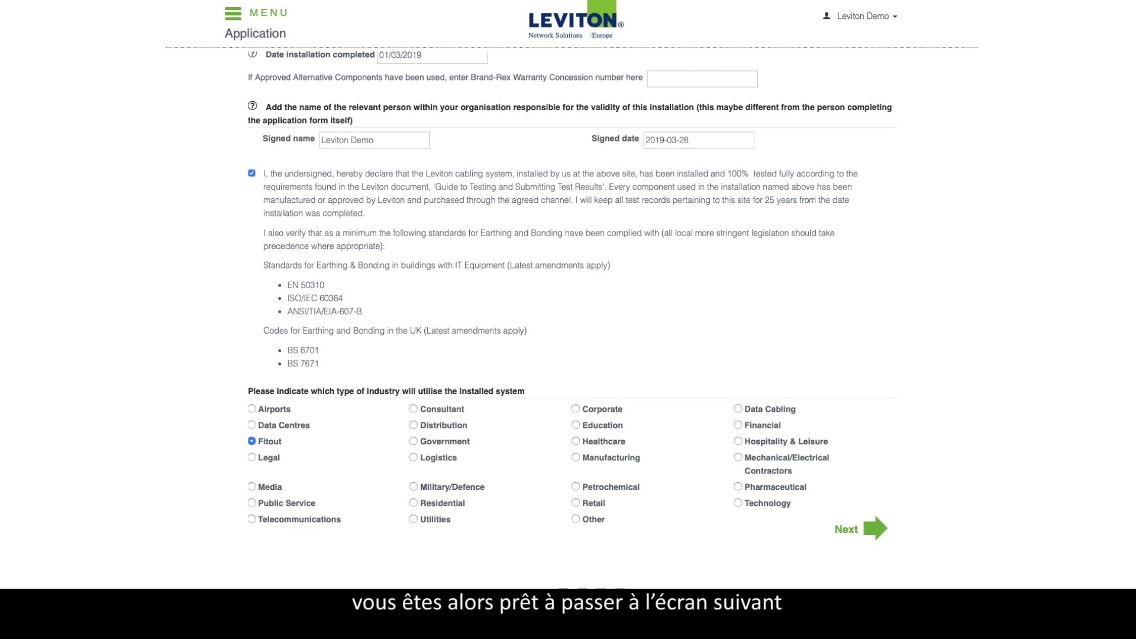
{"action": "left_click", "coordinate": [873, 528]}
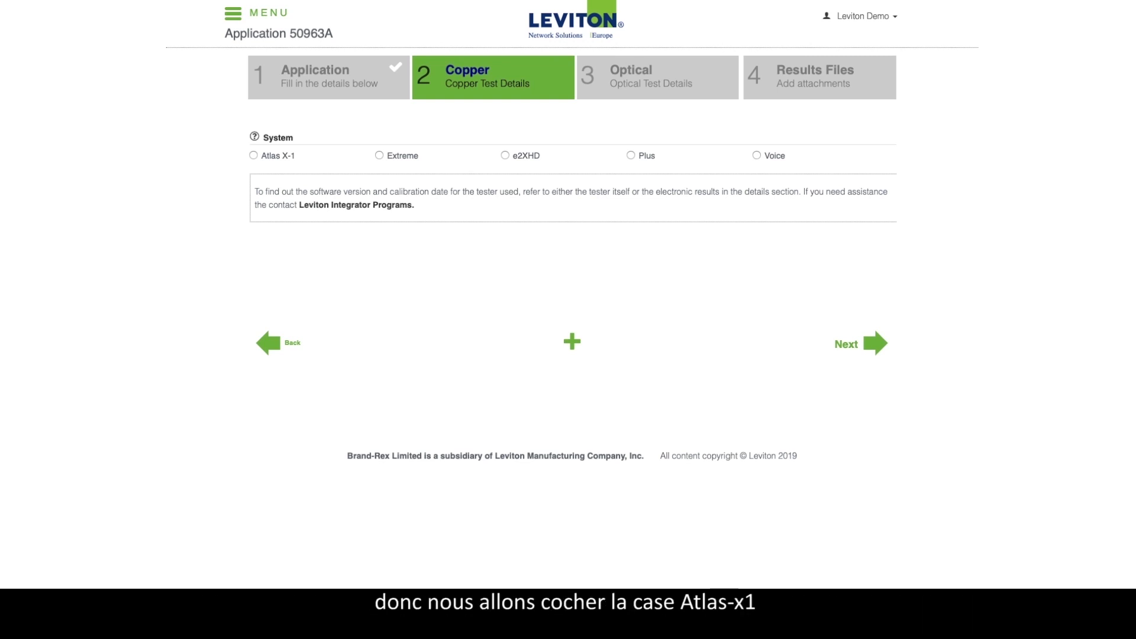
Step: Choose Atlas X-1, Cat 6 / Class E and F/UTP cable for the copper links
{"action": "left_click", "coordinate": [253, 155]}
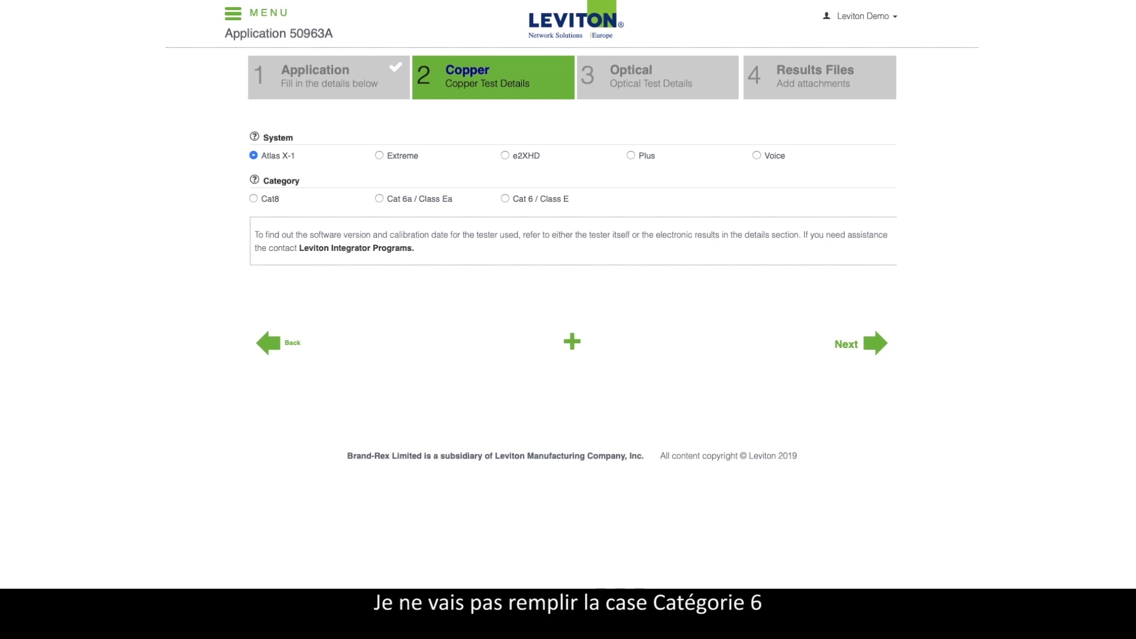
{"action": "left_click", "coordinate": [505, 199]}
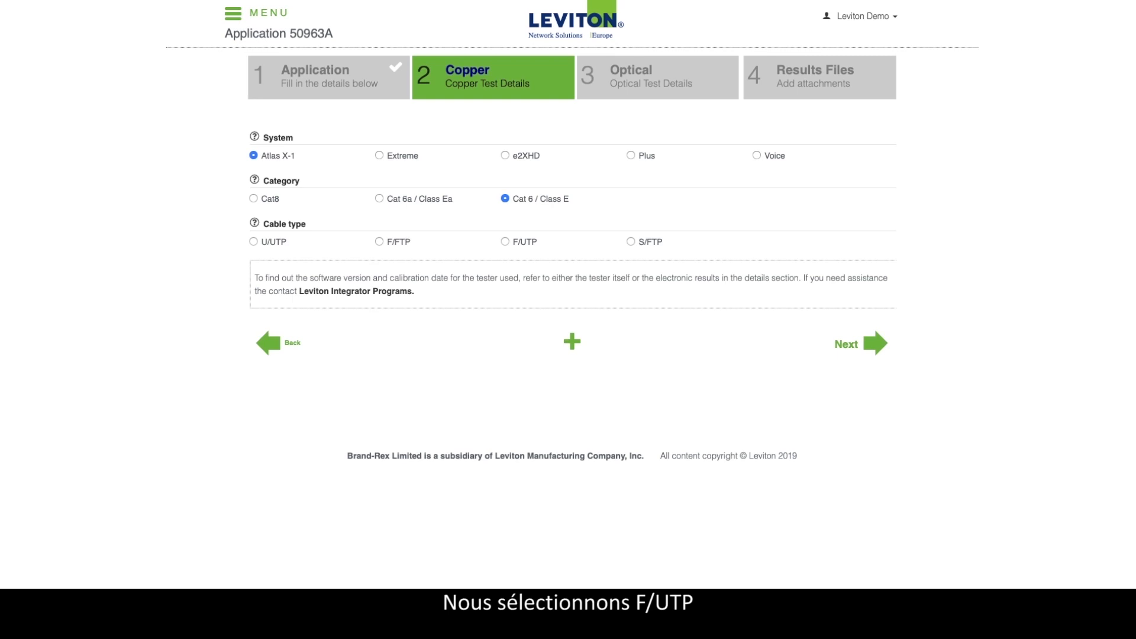
{"action": "left_click", "coordinate": [505, 242]}
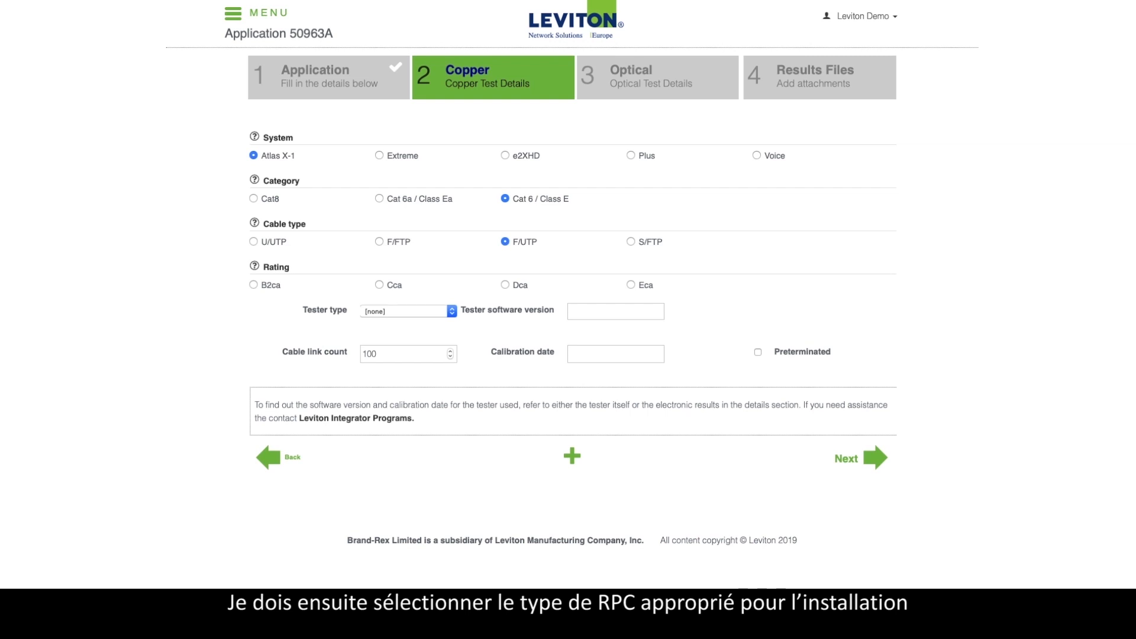
Step: Give the first copper entry a Cca rating
{"action": "left_click", "coordinate": [379, 285]}
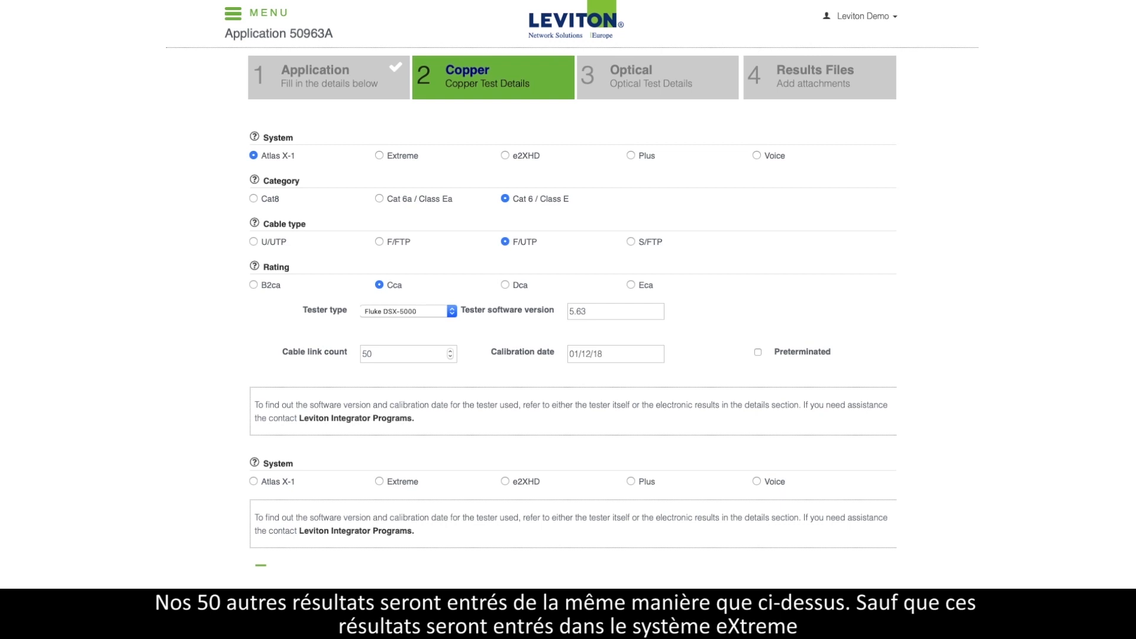
Step: Set the second copper entry to Extreme, Cat 6a / Class Ea, U/UTP, Cca, Fluke DSX-8000
{"action": "left_click", "coordinate": [380, 482]}
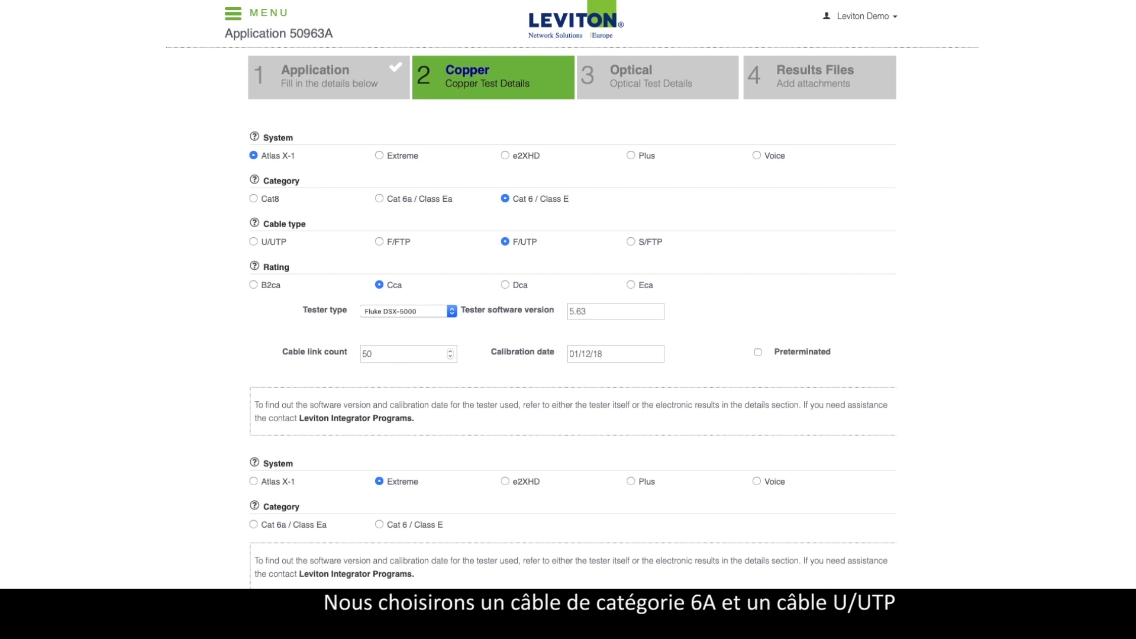
{"action": "left_click", "coordinate": [253, 525]}
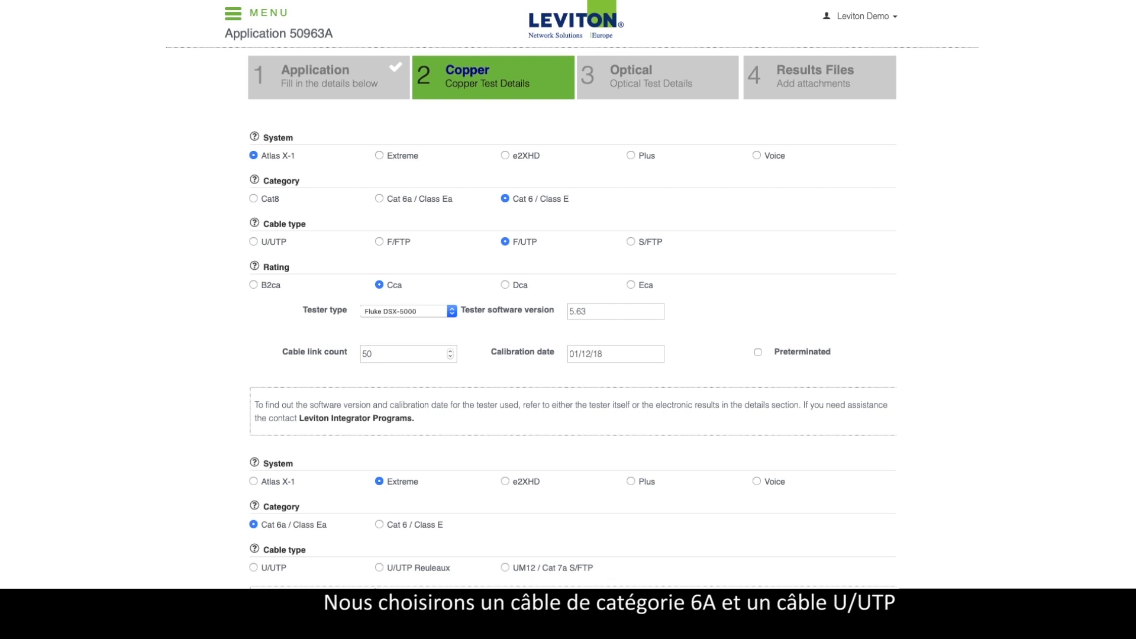
{"action": "left_click", "coordinate": [253, 567]}
{"action": "scroll", "coordinate": [572, 319], "scroll_direction": "down", "scroll_amount": 4}
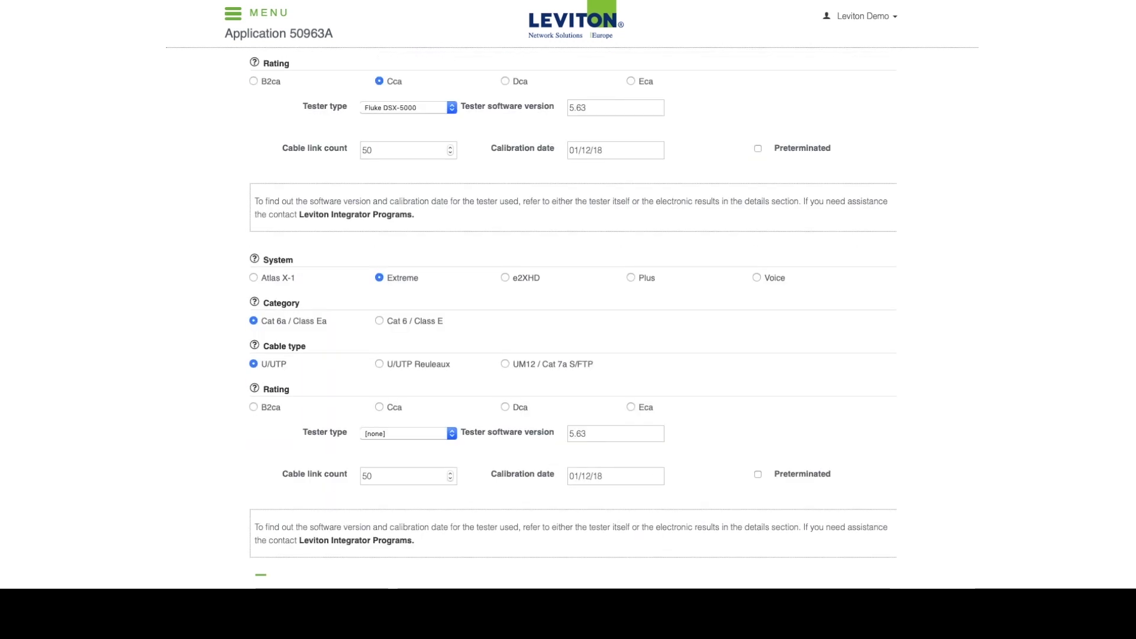
{"action": "scroll", "coordinate": [571, 320], "scroll_direction": "down", "scroll_amount": 1}
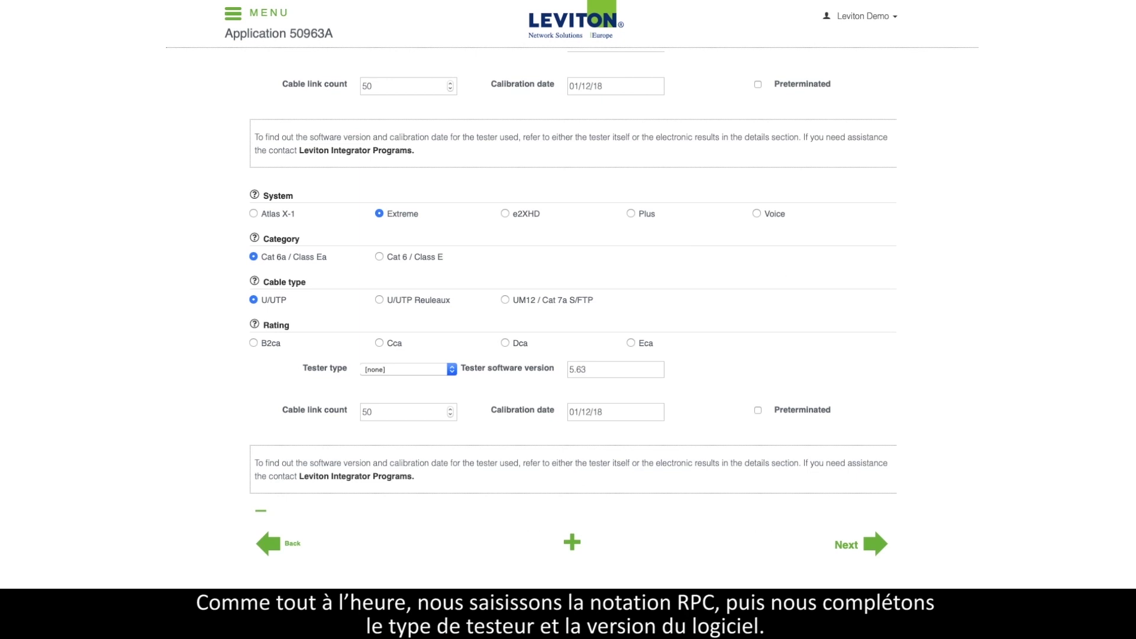
{"action": "left_click", "coordinate": [379, 343]}
{"action": "left_click", "coordinate": [409, 369]}
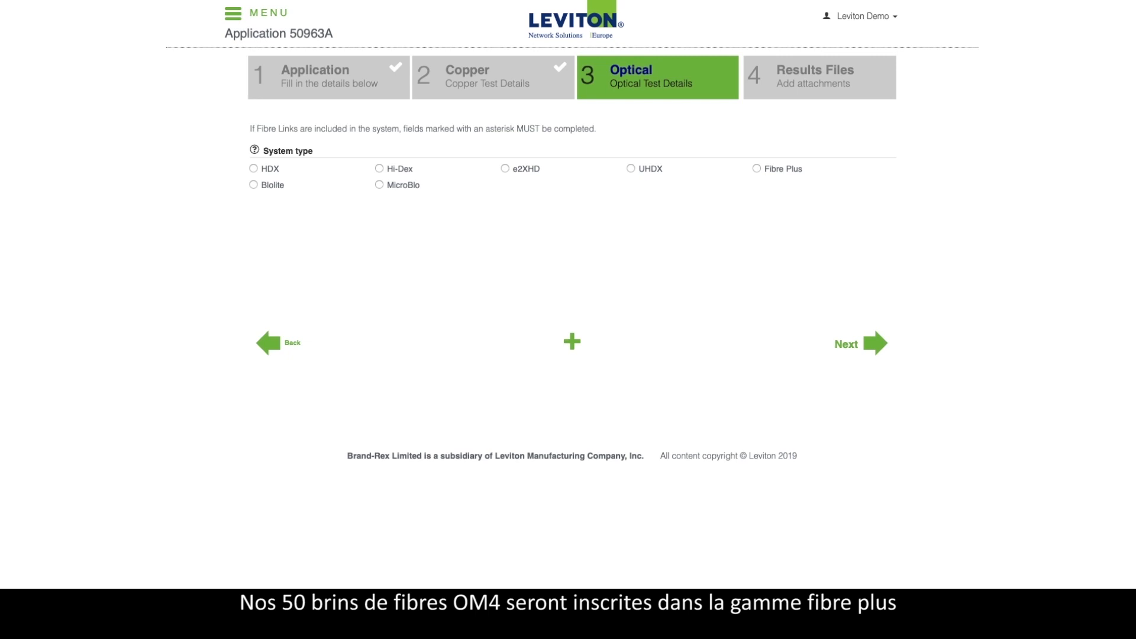
Step: Select Fibre Plus for the first optical entry, enter 100 splices and rate it Cca
{"action": "left_click", "coordinate": [757, 168]}
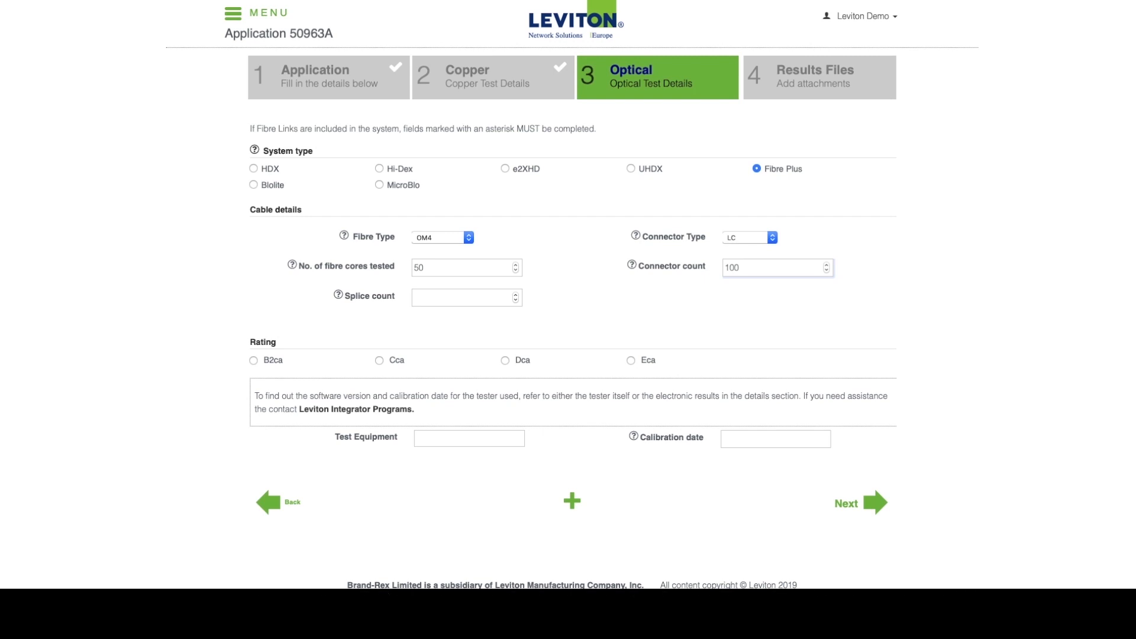
{"action": "key", "text": "Tab"}
{"action": "type", "text": "100"}
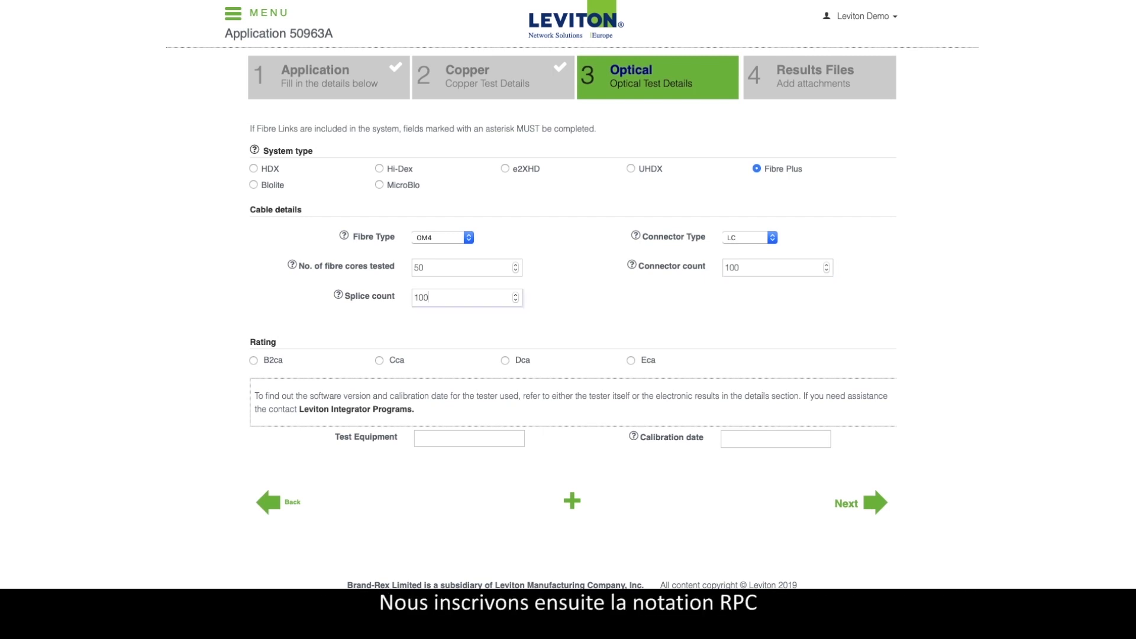
{"action": "left_click", "coordinate": [379, 360]}
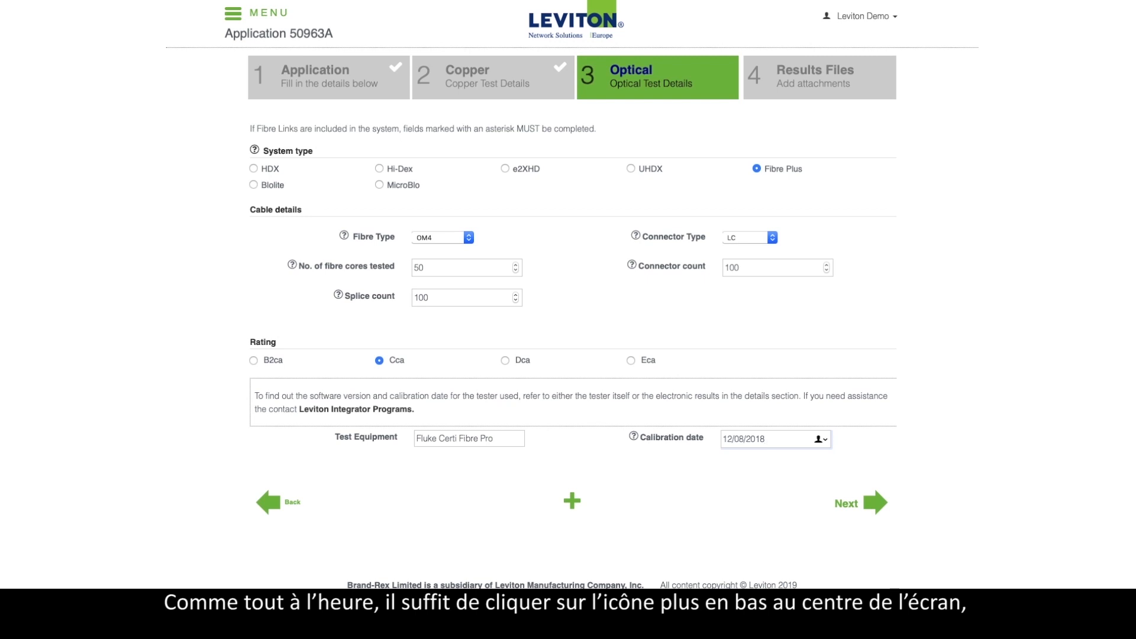
Step: Add a second optical test entry and give it a Cca rating
{"action": "left_click", "coordinate": [572, 500]}
{"action": "scroll", "coordinate": [571, 319], "scroll_direction": "down", "scroll_amount": 3}
{"action": "scroll", "coordinate": [573, 320], "scroll_direction": "down", "scroll_amount": 3}
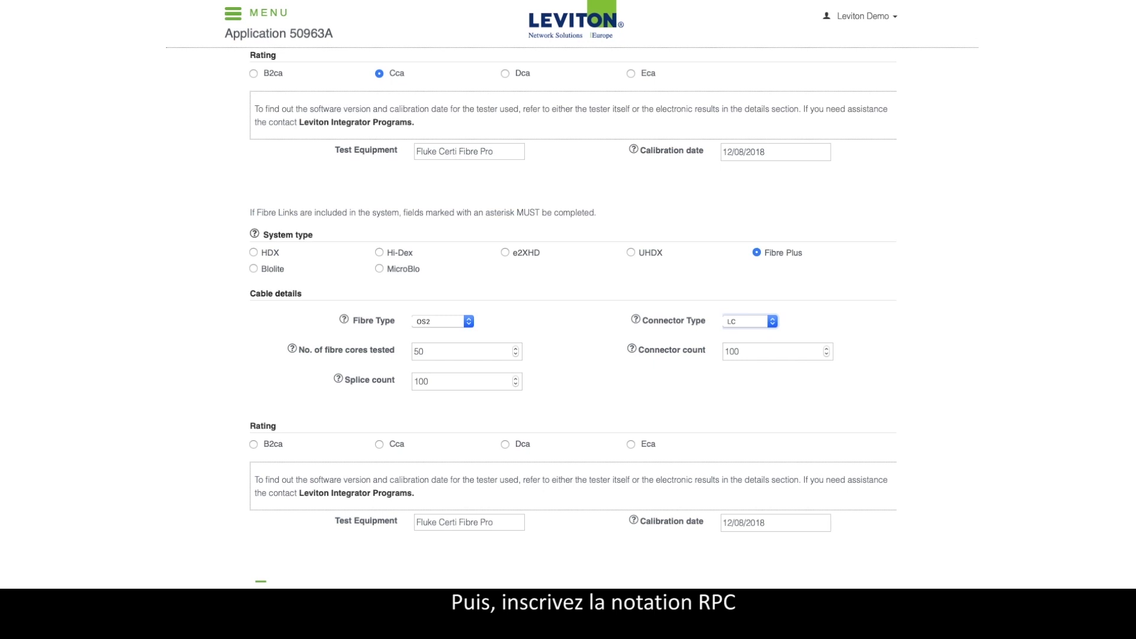
{"action": "left_click", "coordinate": [379, 444]}
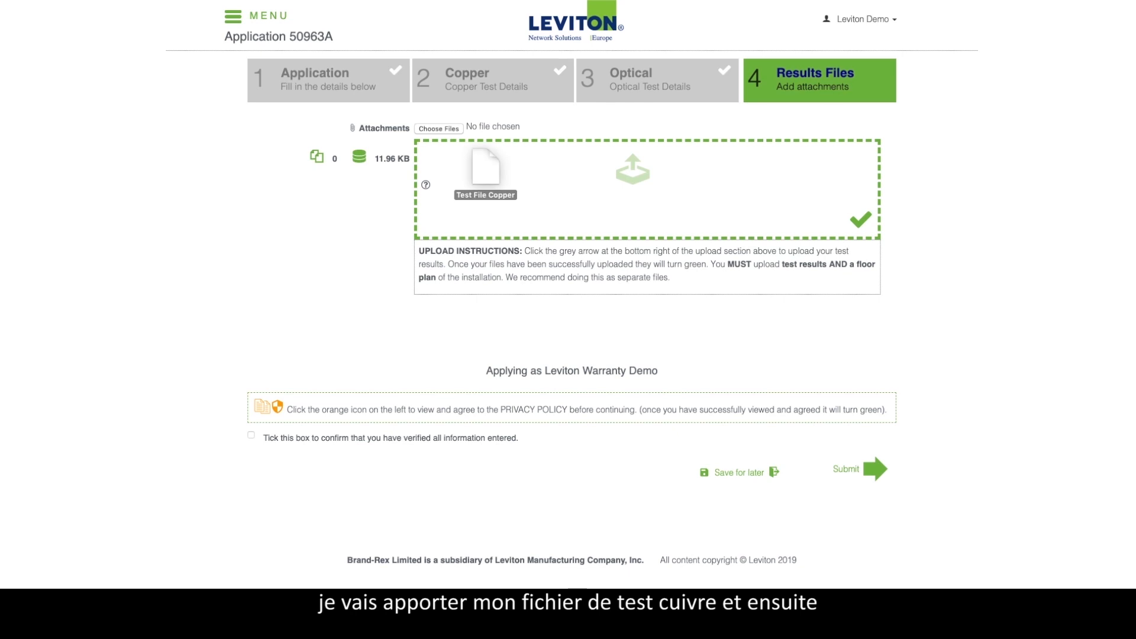
Step: Attach the copper and fibre .flw test result files (23.92 KB total) in the upload drop zone
{"action": "left_click_drag", "start_coordinate": [482, 171], "coordinate": [482, 172]}
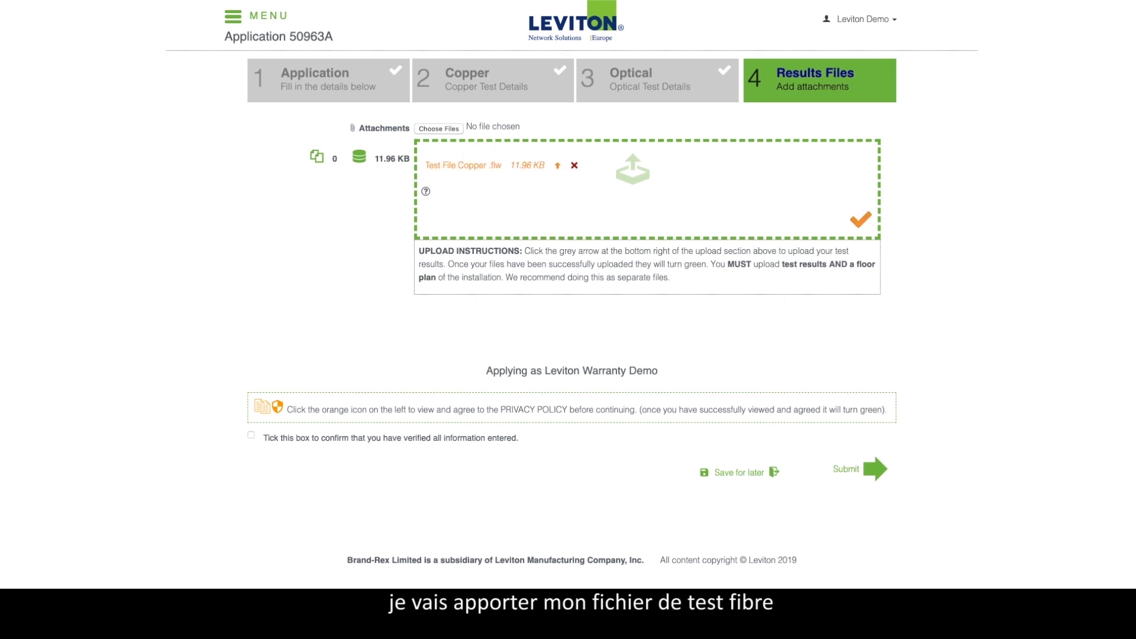
{"action": "left_click_drag", "start_coordinate": [933, 238], "coordinate": [439, 203]}
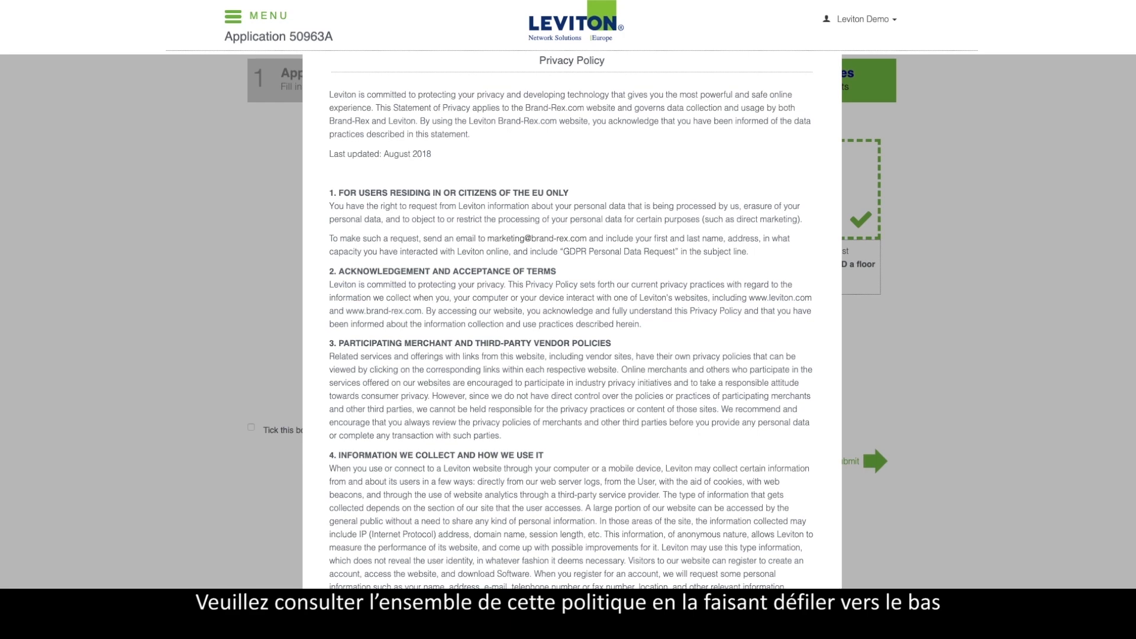
Step: Scroll to the end of the Privacy Policy and tick 'By checking this box, I agree to the PRIVACY POLICY'
{"action": "scroll", "coordinate": [572, 329], "scroll_direction": "down", "scroll_amount": 7}
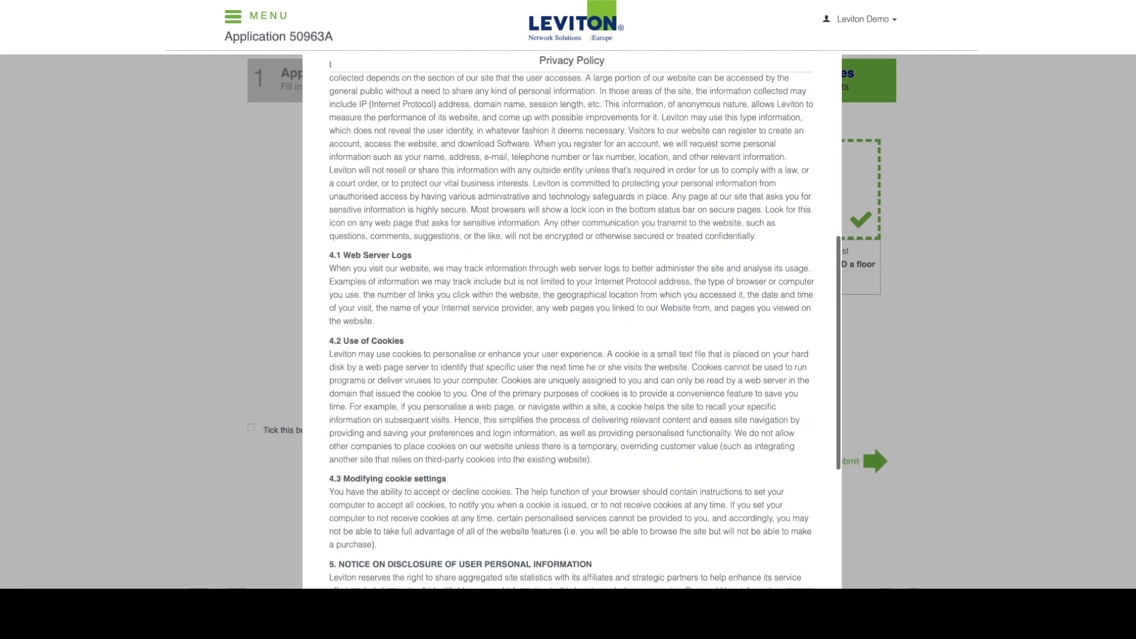
{"action": "scroll", "coordinate": [571, 320], "scroll_direction": "down", "scroll_amount": 5}
{"action": "scroll", "coordinate": [572, 319], "scroll_direction": "down", "scroll_amount": 1}
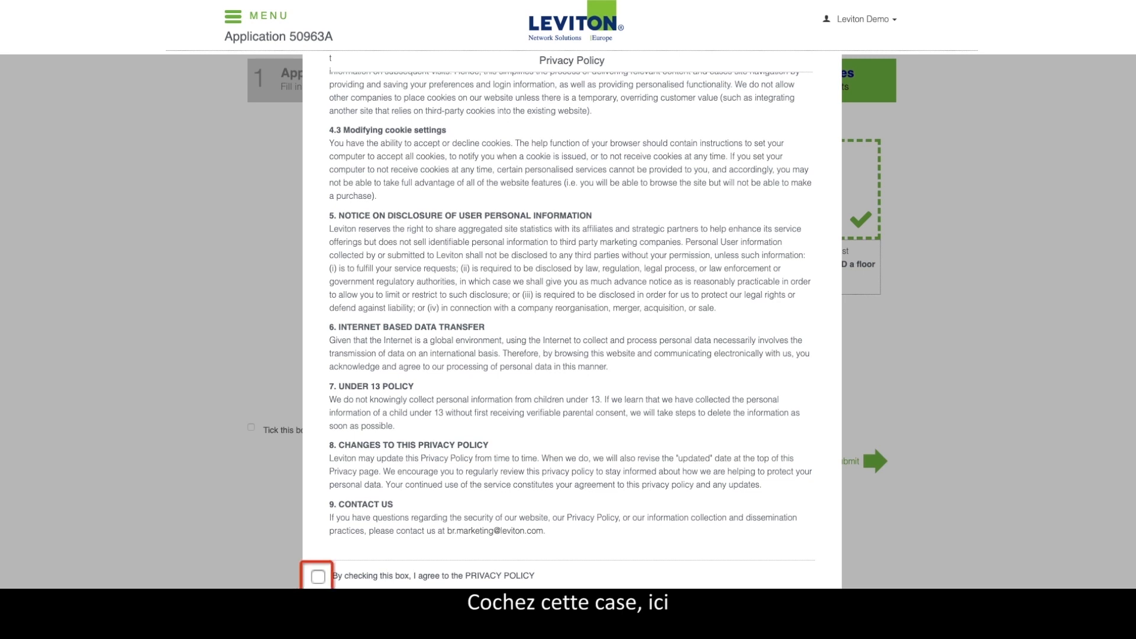
{"action": "left_click", "coordinate": [318, 577]}
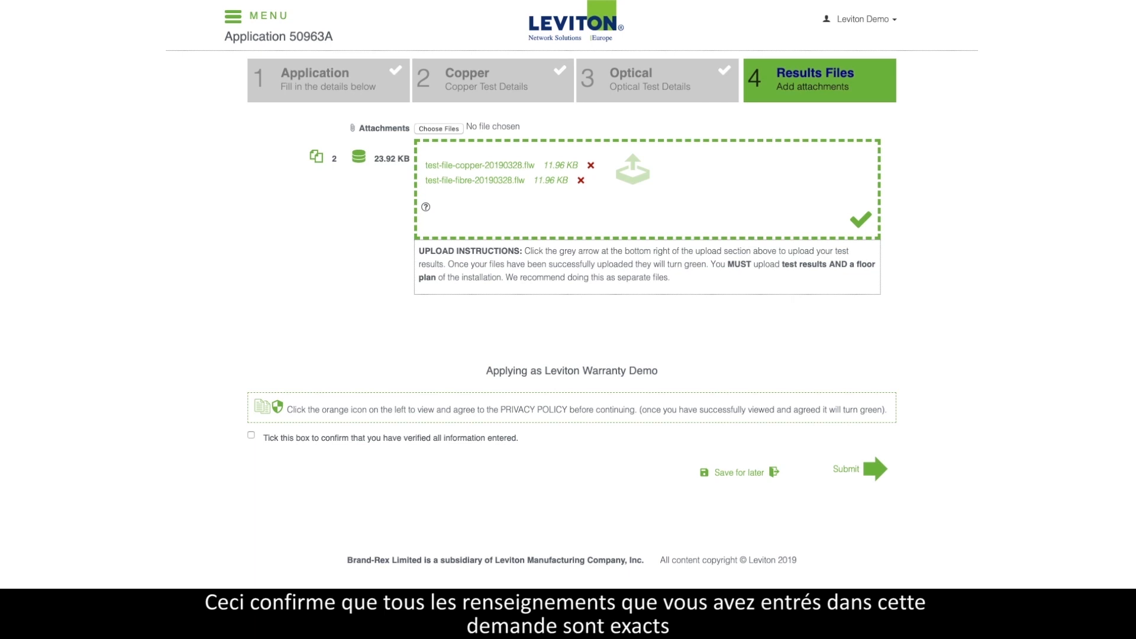
{"action": "left_click", "coordinate": [251, 435]}
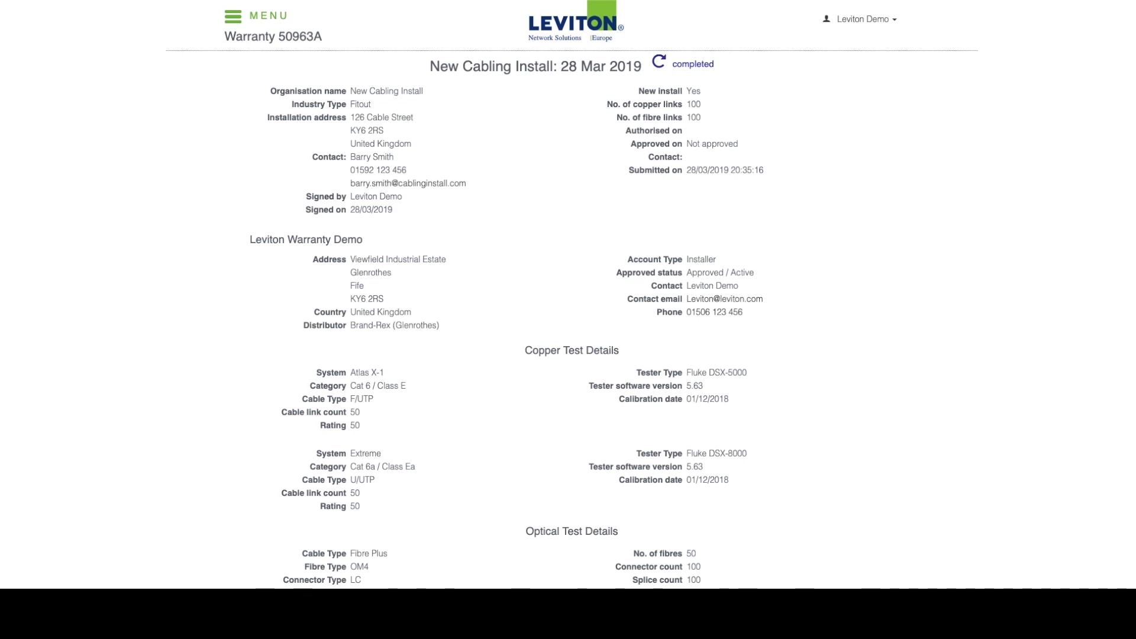
{"action": "scroll", "coordinate": [568, 319], "scroll_direction": "down", "scroll_amount": 4}
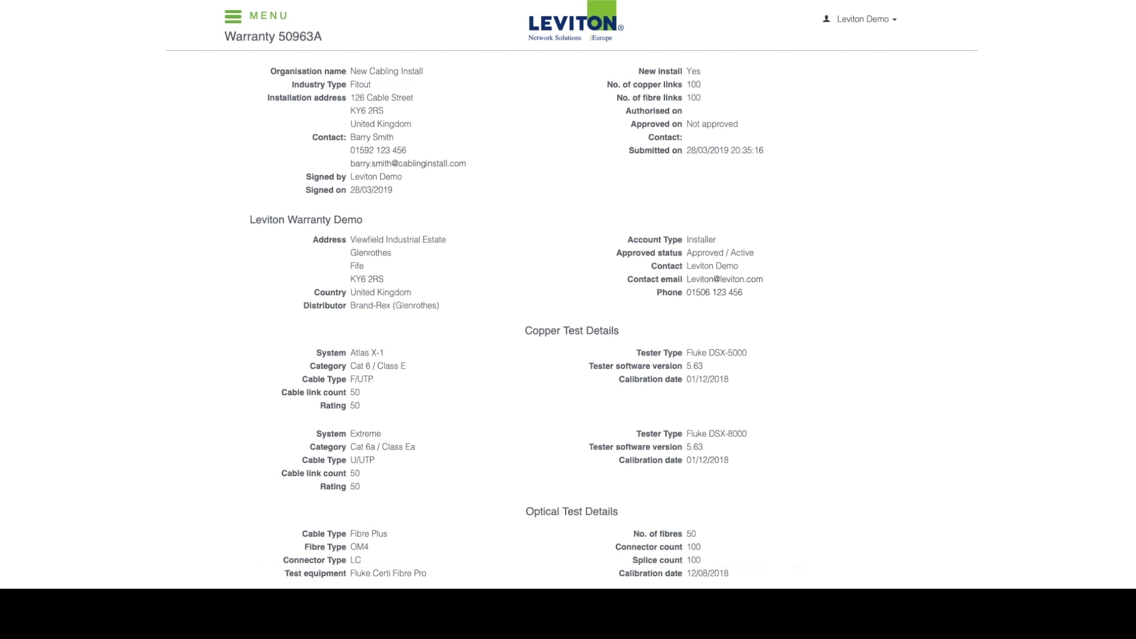
{"action": "scroll", "coordinate": [568, 319], "scroll_direction": "down", "scroll_amount": 8}
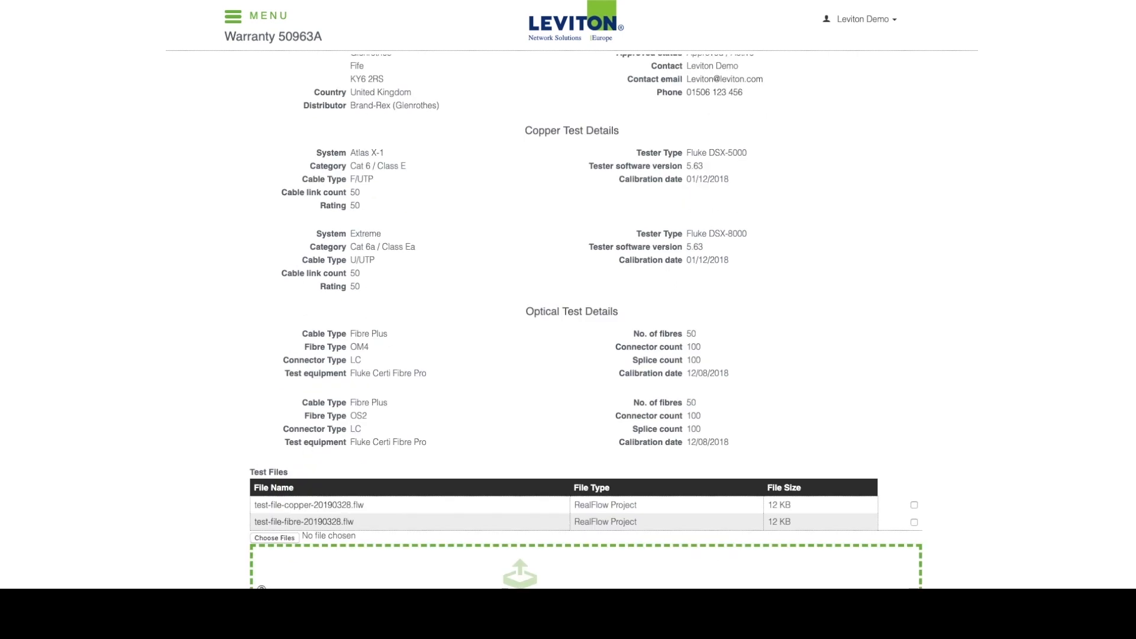